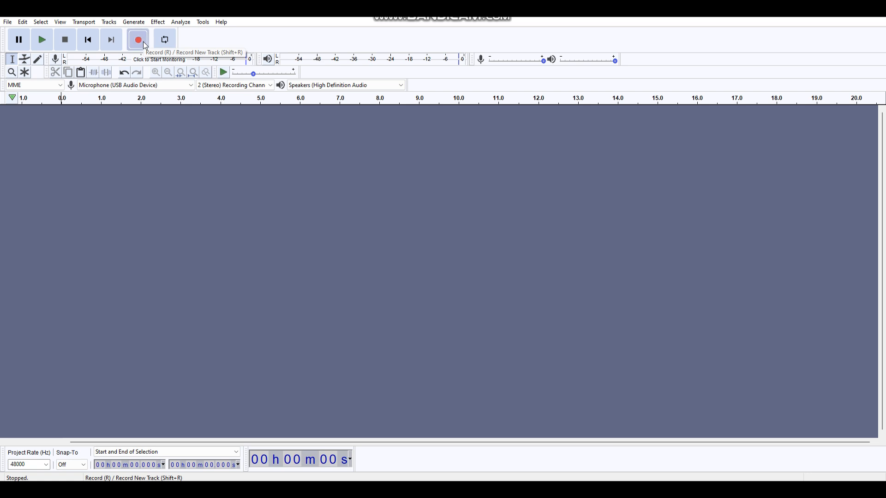
Record a stereo track of about 1 min 17 s from the USB microphone and show its whole waveform from the start
click(144, 43)
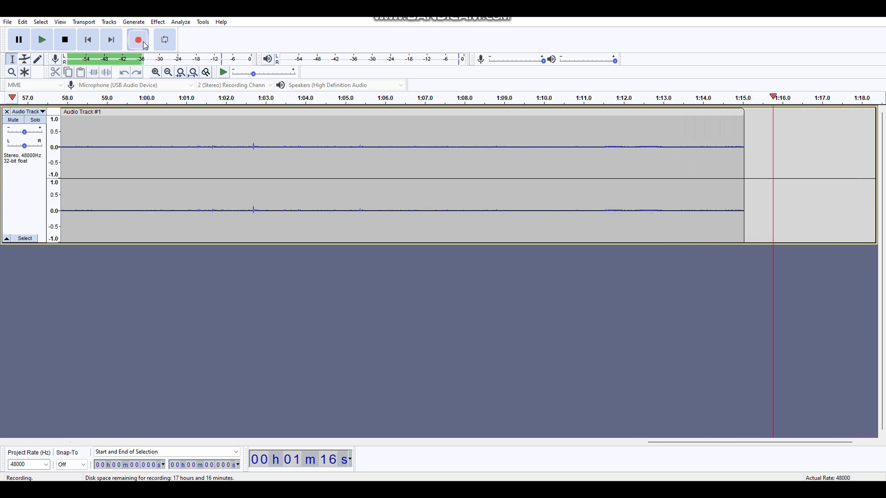
key(space)
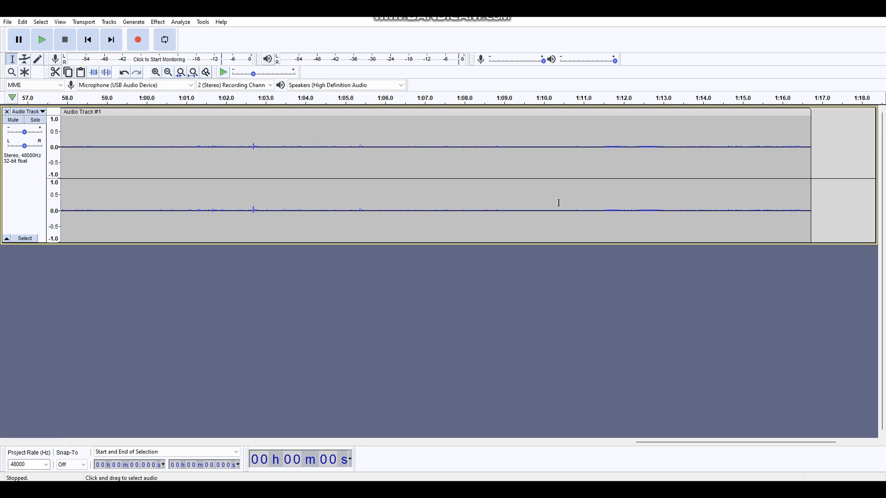
click(168, 75)
click(168, 74)
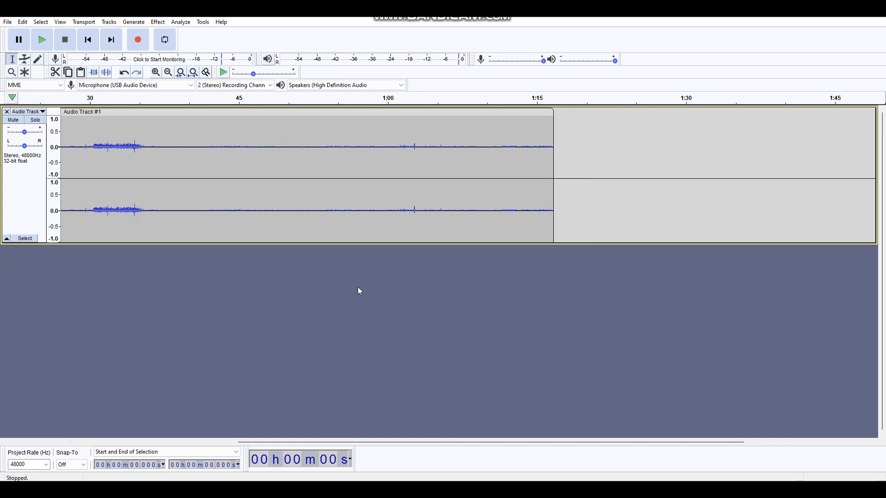
drag(477, 441, 279, 433)
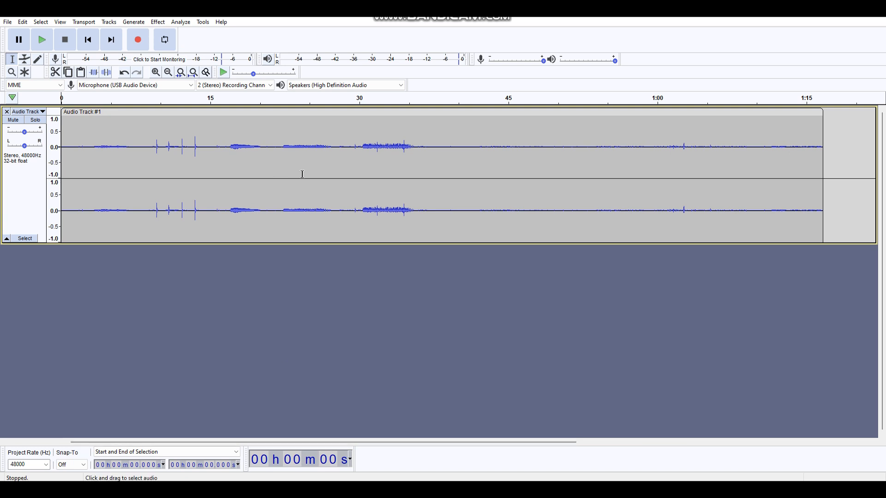
Listen to the opening of the raw recording from about 2.5 s, through the first short spikes
click(85, 151)
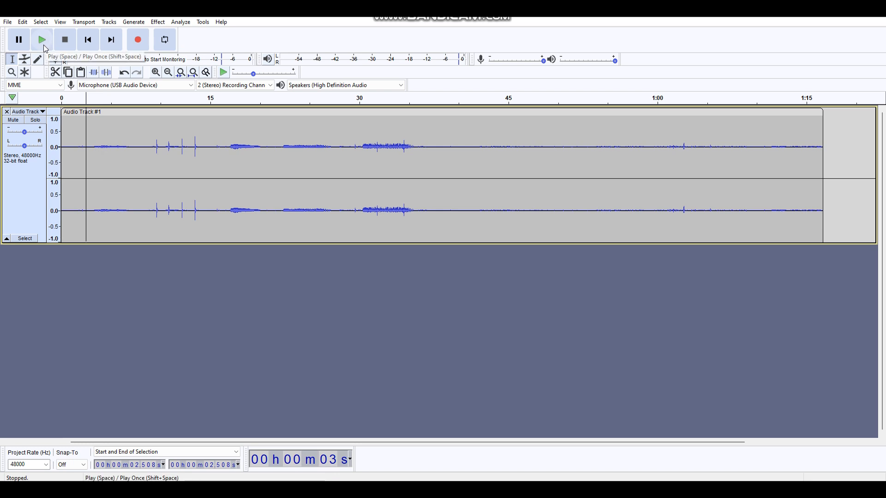
click(44, 45)
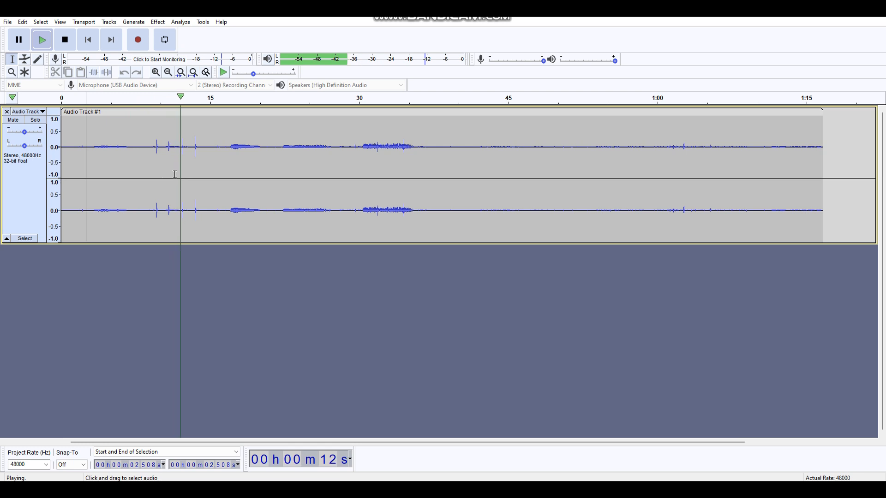
click(65, 40)
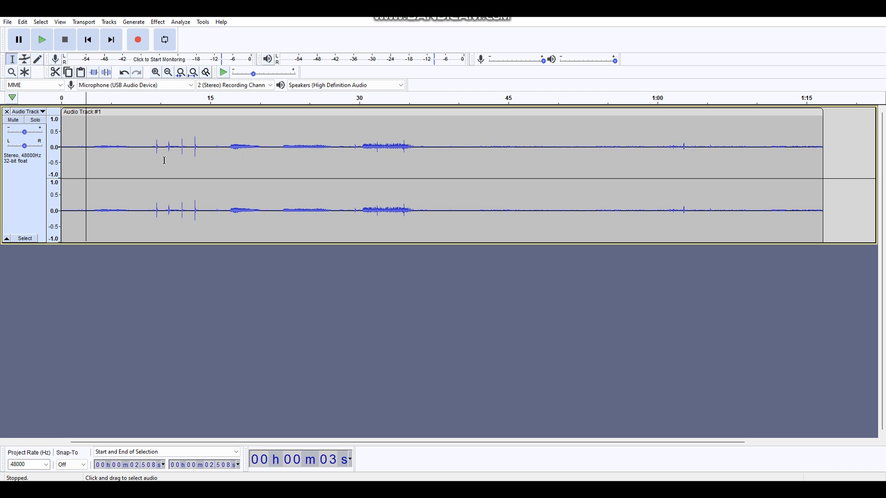
Amplify the entire recording to a new peak amplitude of 0.0 dB
key(ctrl+a)
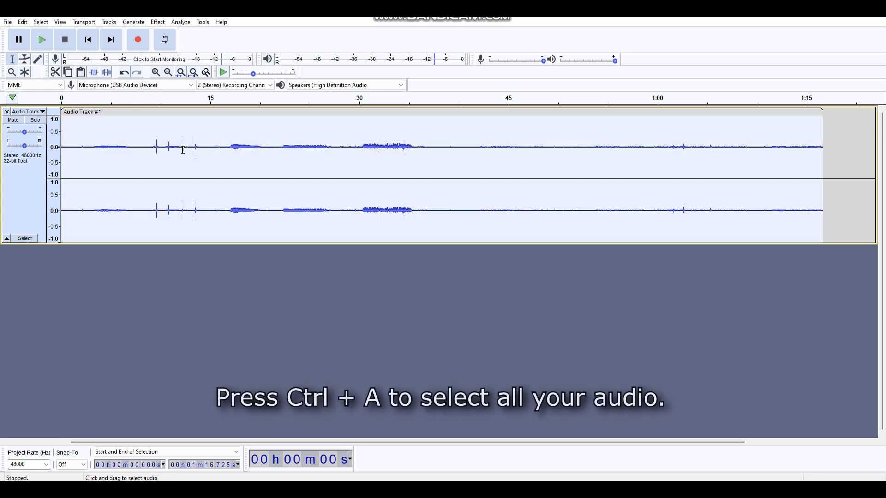
click(158, 22)
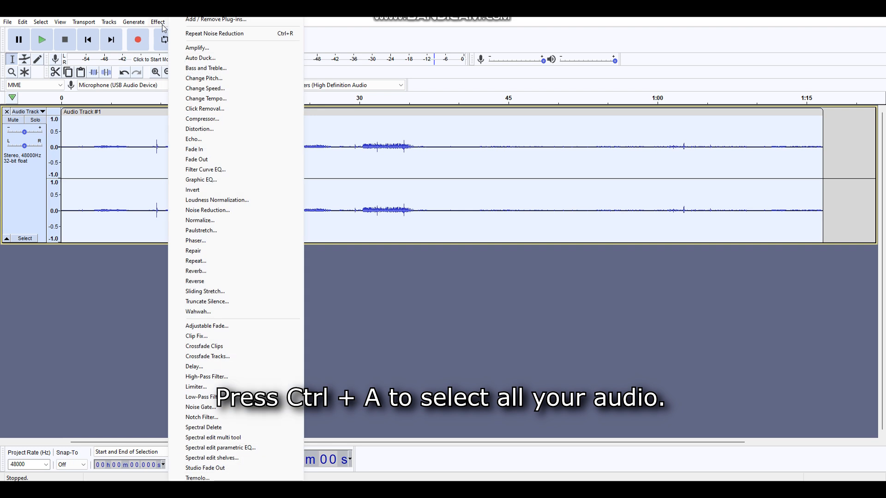
click(196, 49)
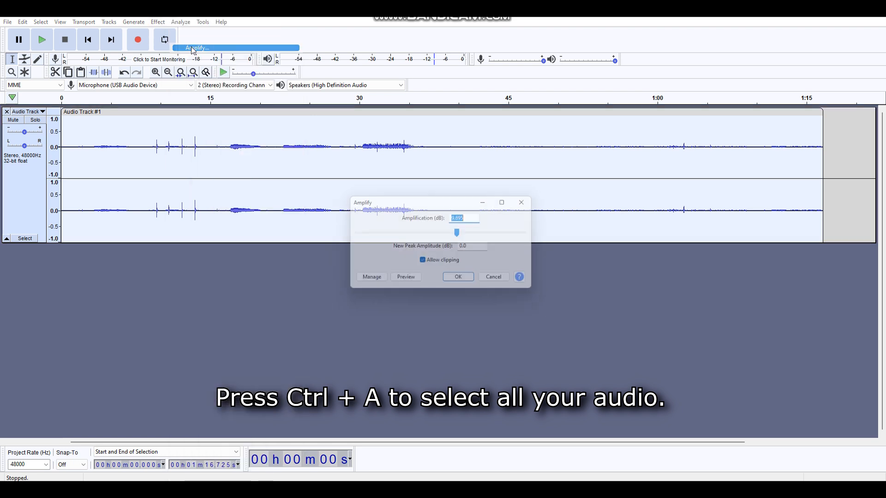
click(462, 281)
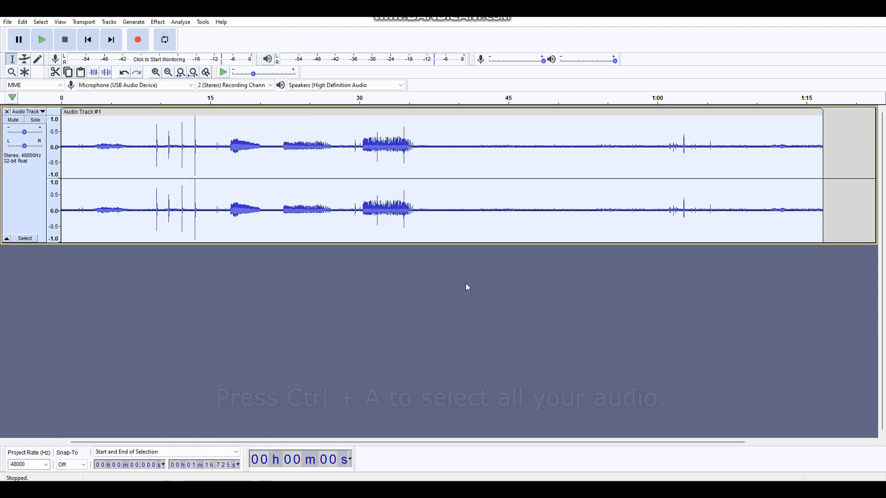
Listen to the amplified recording from about 2 s until past the first long decaying sound
click(83, 151)
click(50, 46)
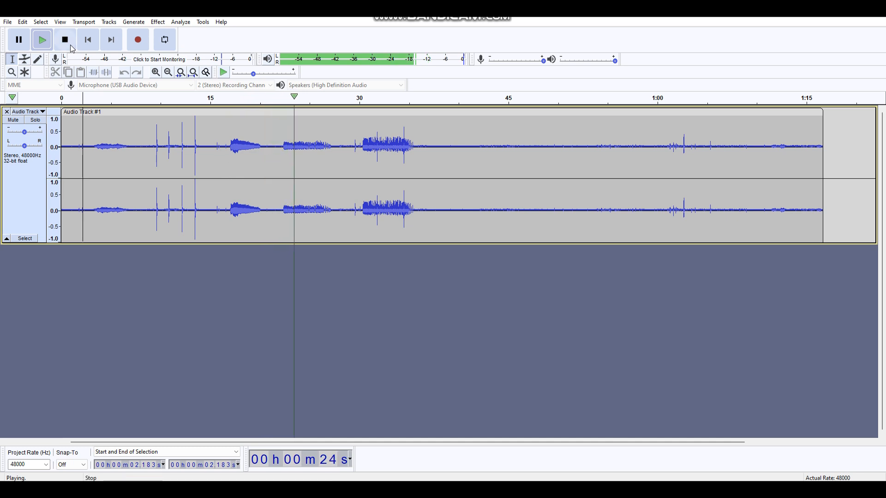
key(space)
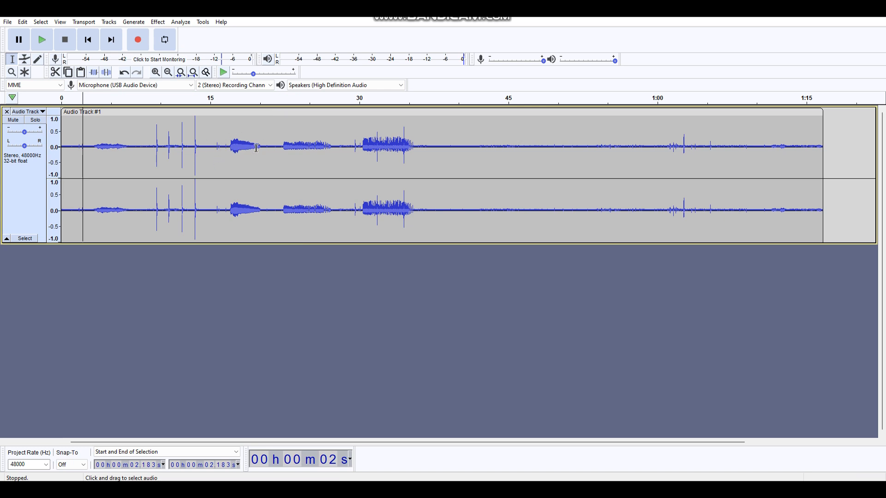
Slow the entire track down with Change Speed, using a speed multiplier of 0.450
double_click(310, 167)
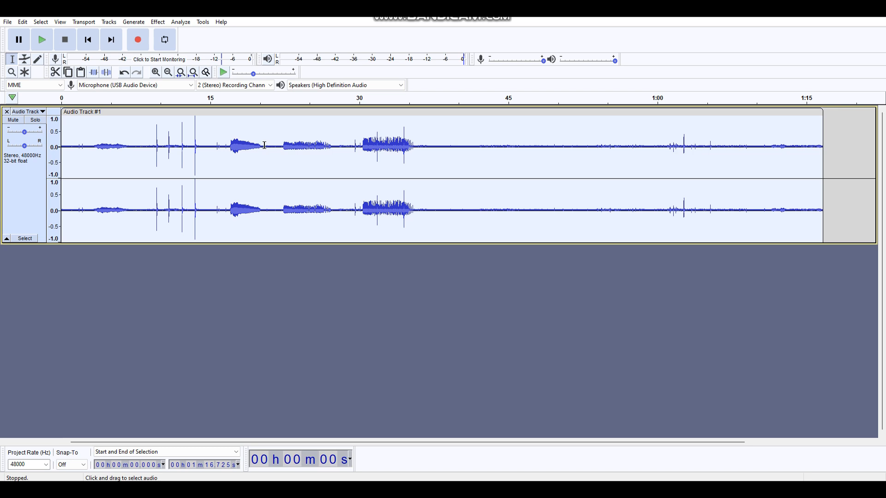
click(159, 22)
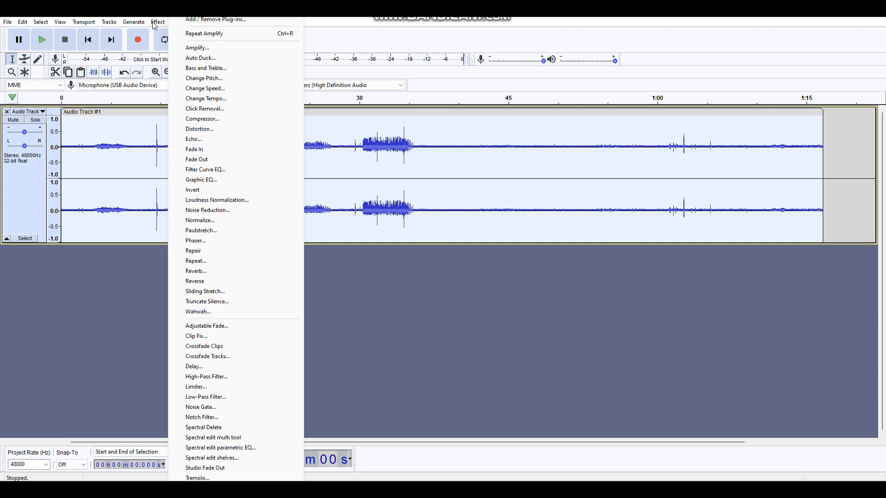
click(214, 89)
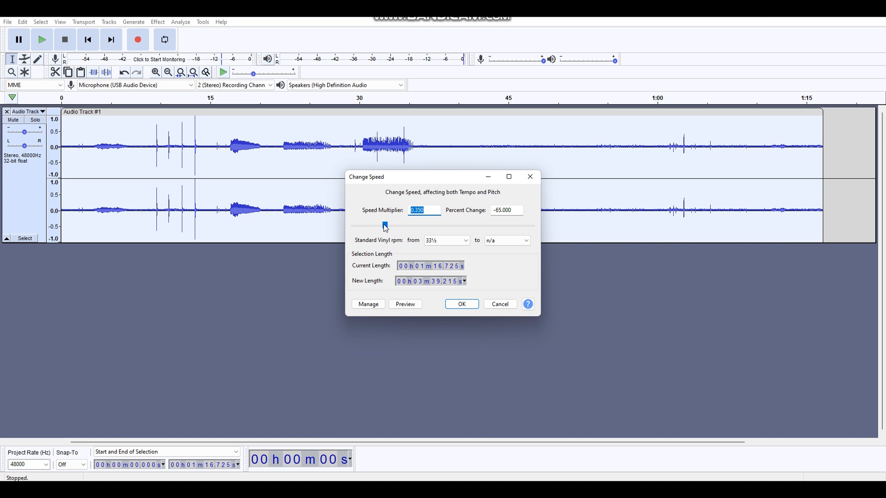
drag(386, 226, 395, 227)
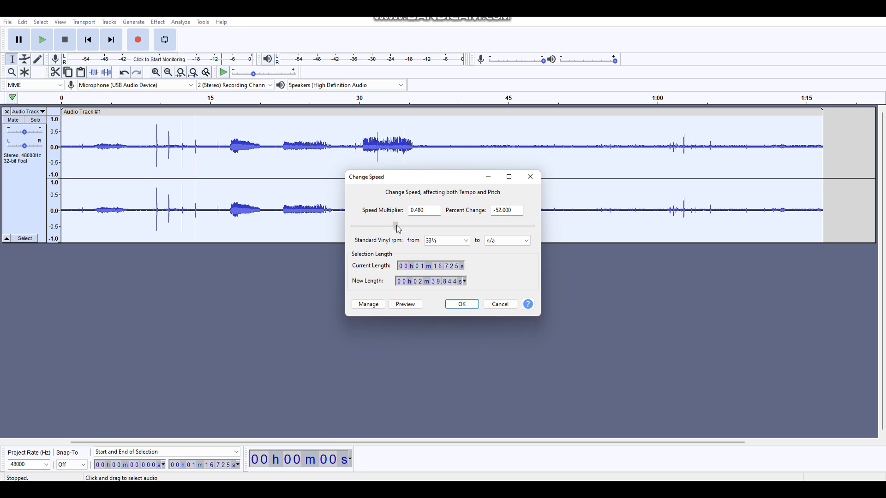
click(395, 228)
click(462, 305)
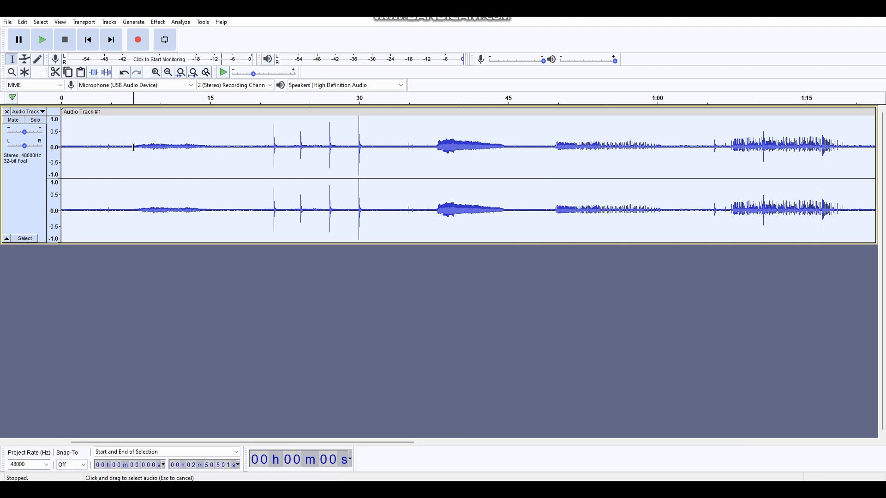
Listen to the slowed-down track from about 7 s through the spikes and the first long decaying sound
click(133, 147)
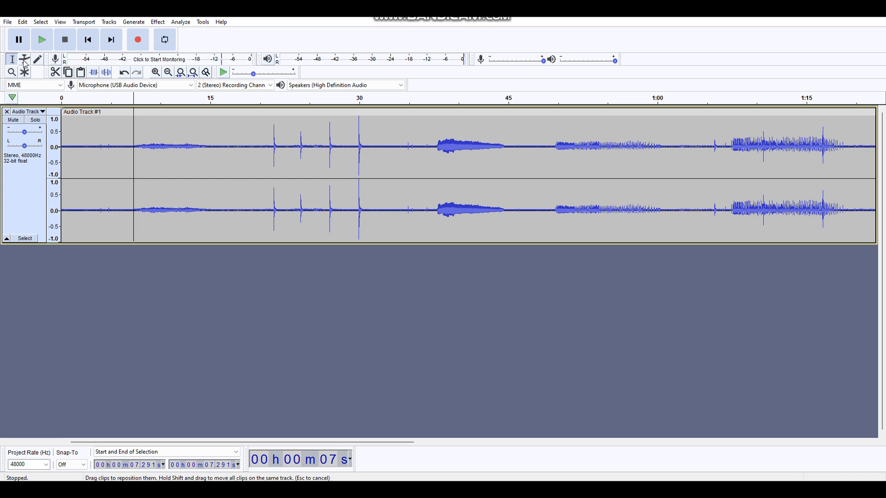
click(48, 48)
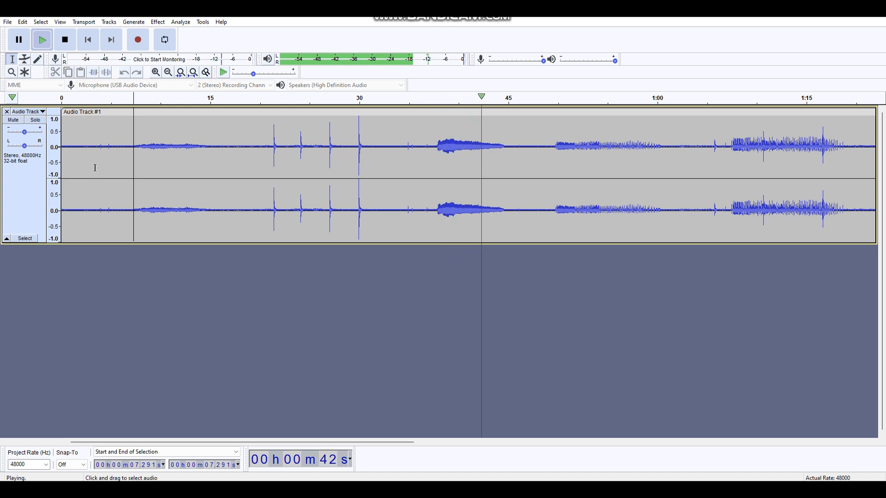
click(69, 47)
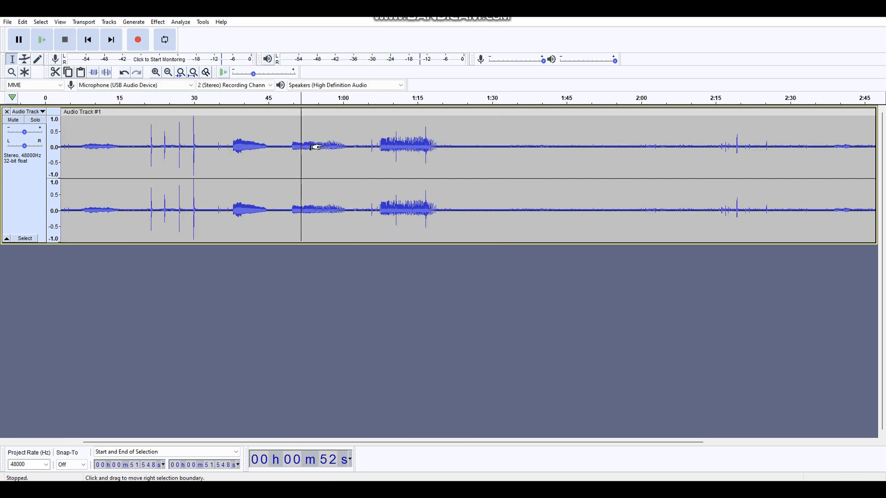
Slow the entire track down further with Change Speed, using a speed multiplier of 0.810
key(ctrl+a)
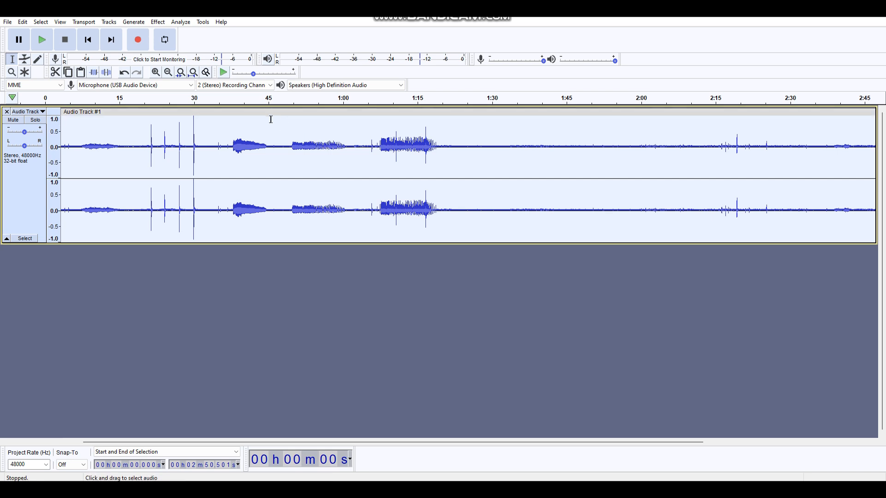
click(158, 22)
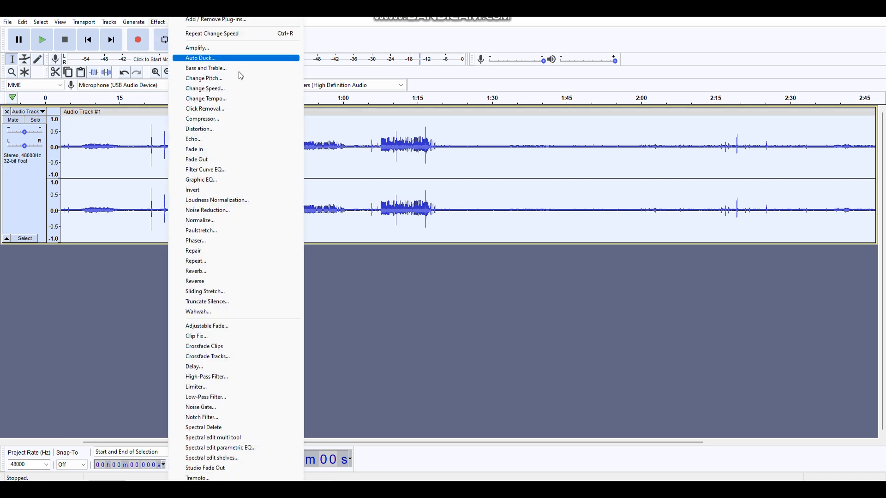
click(237, 88)
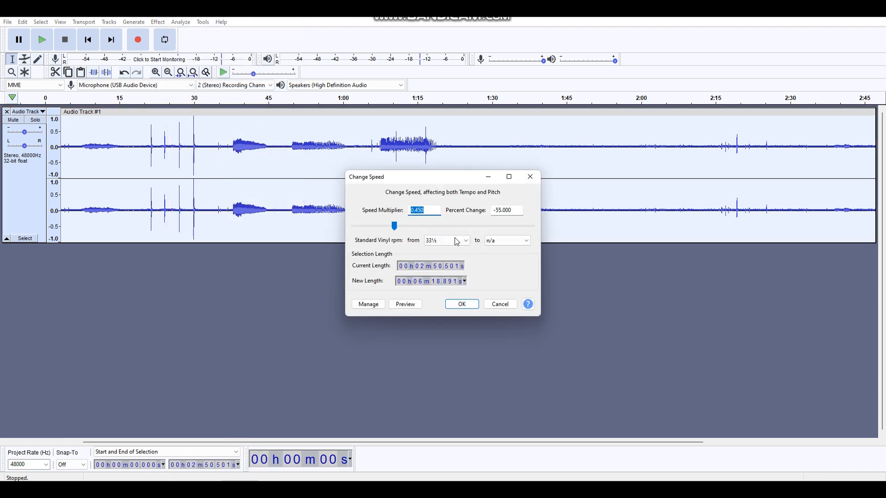
drag(395, 227, 413, 224)
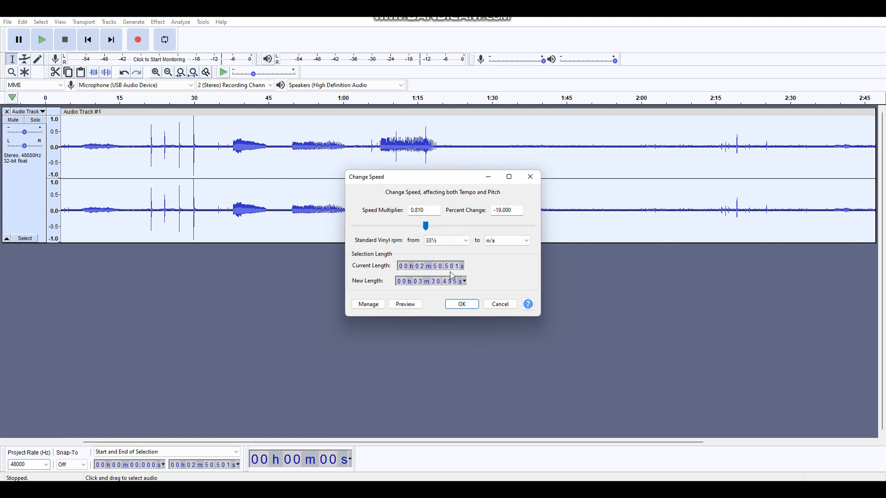
click(460, 306)
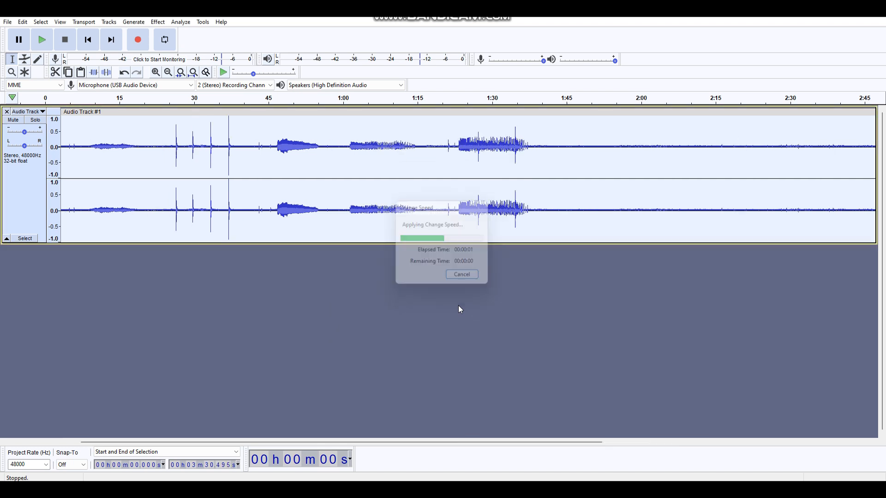
Spot-check the further slowed track by playing short passages from about 12 s, 26 s and 46 s
click(106, 147)
click(42, 39)
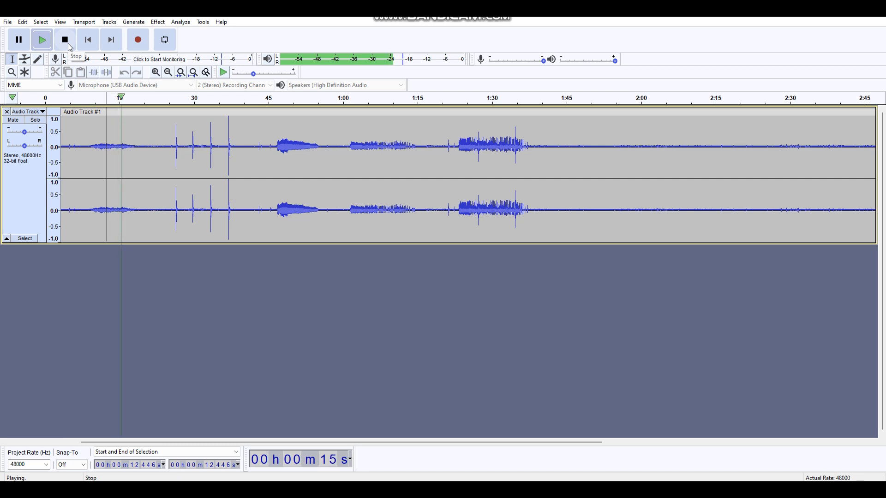
click(65, 42)
click(172, 147)
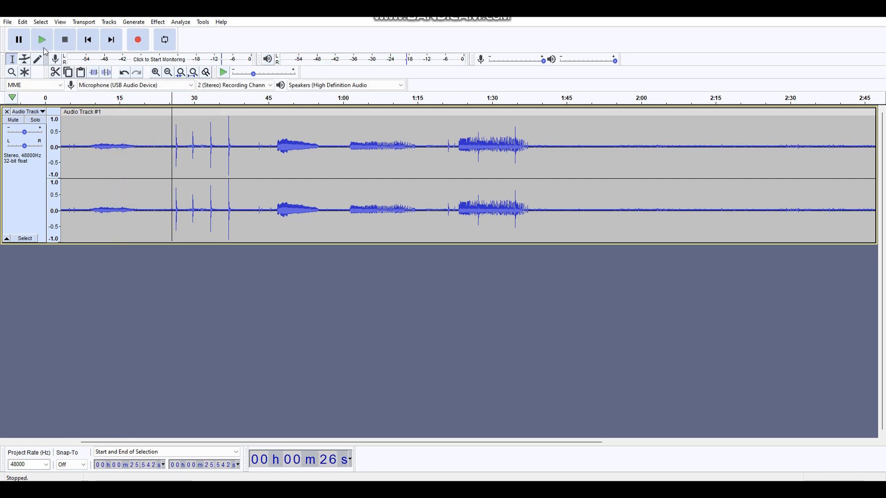
click(42, 40)
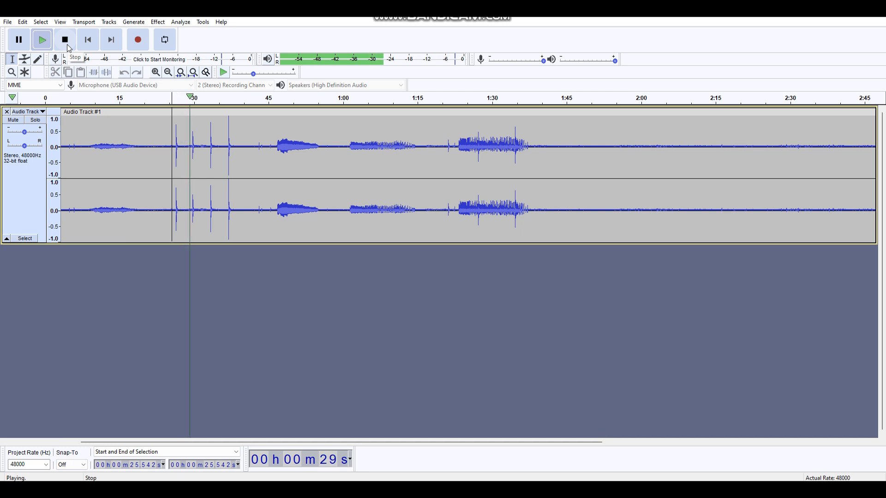
click(66, 43)
click(274, 147)
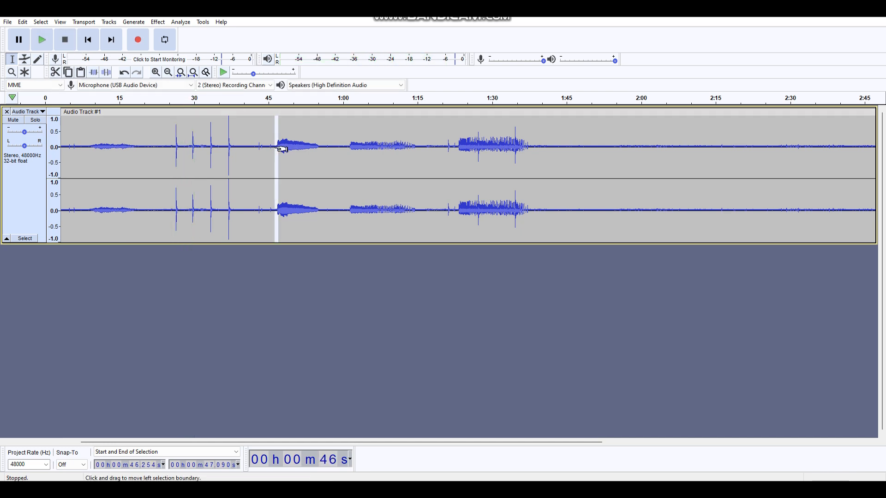
click(51, 48)
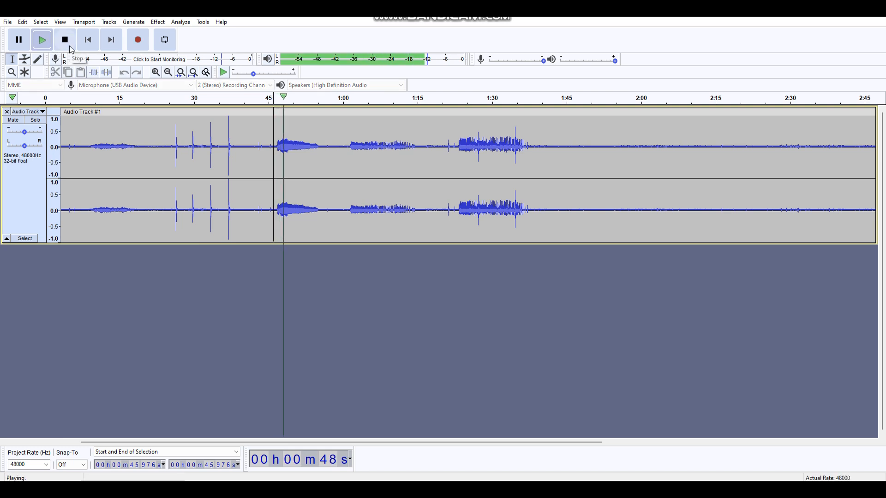
click(65, 40)
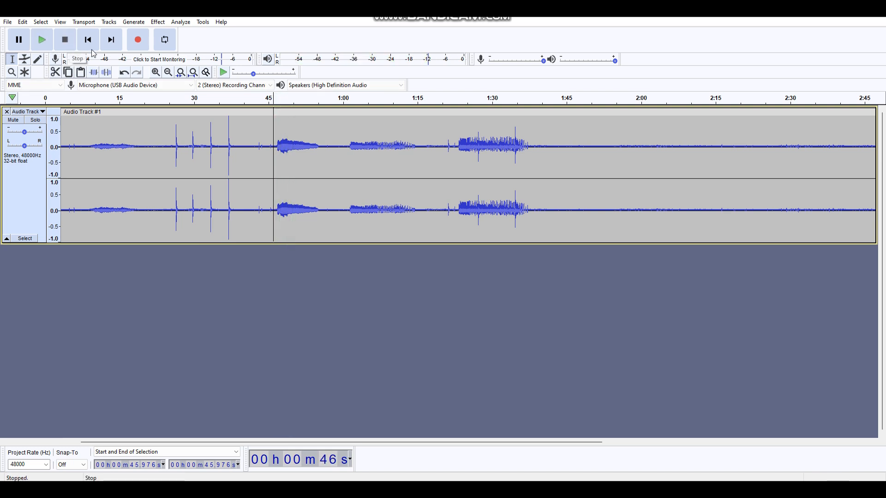
click(294, 143)
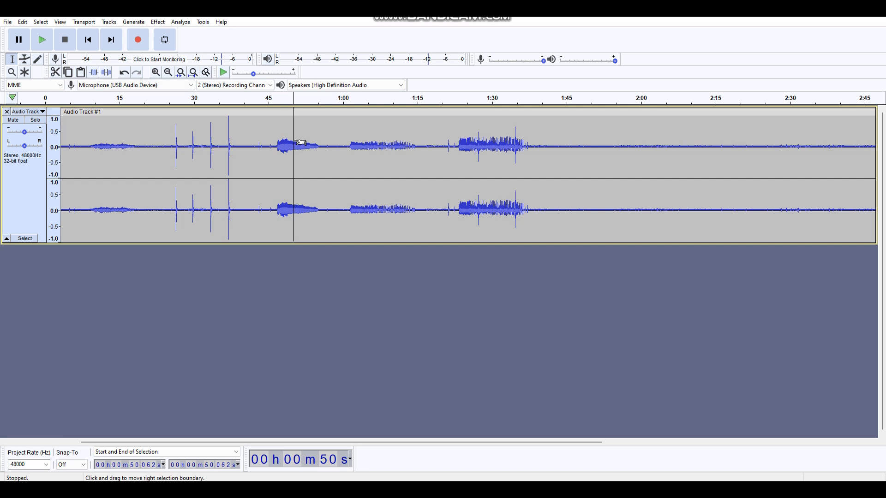
click(274, 146)
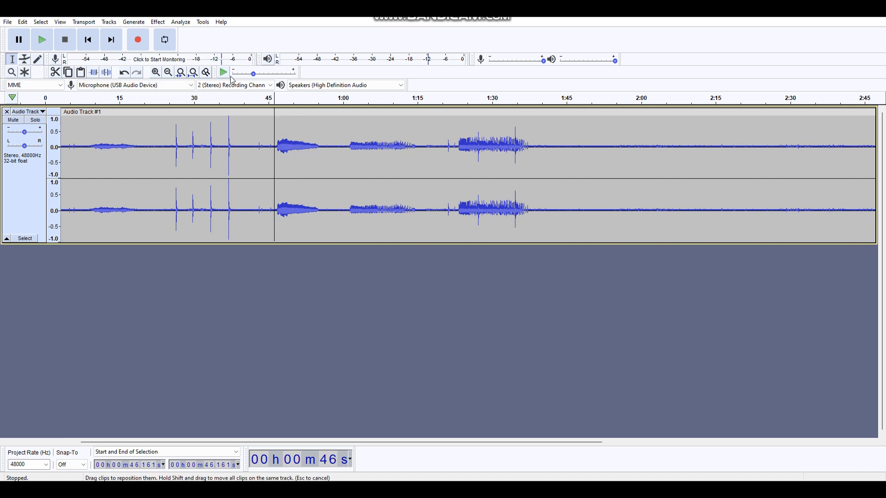
click(156, 24)
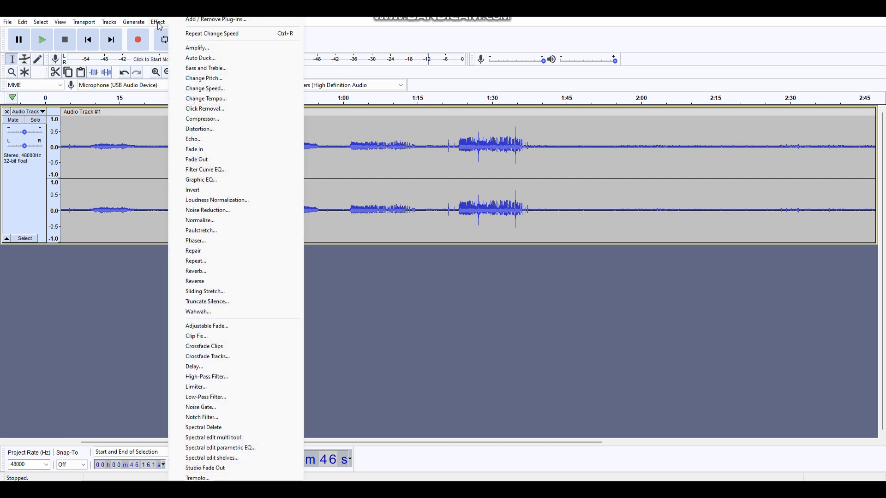
click(158, 24)
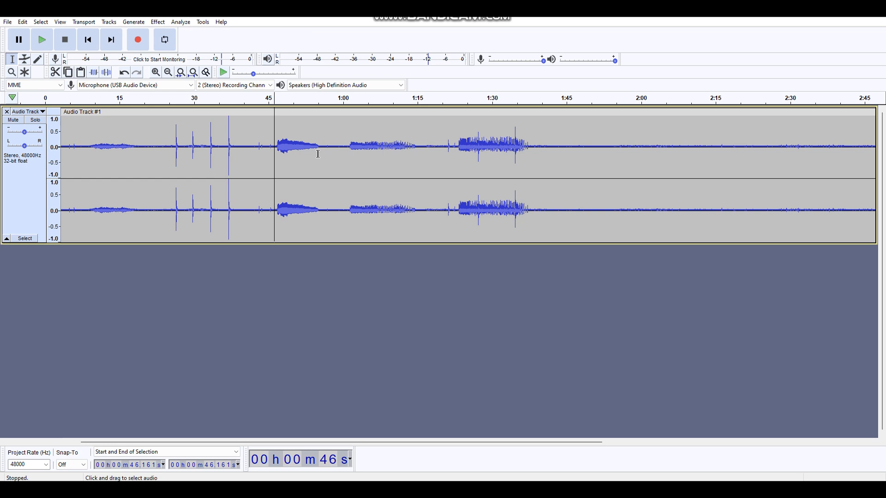
click(169, 73)
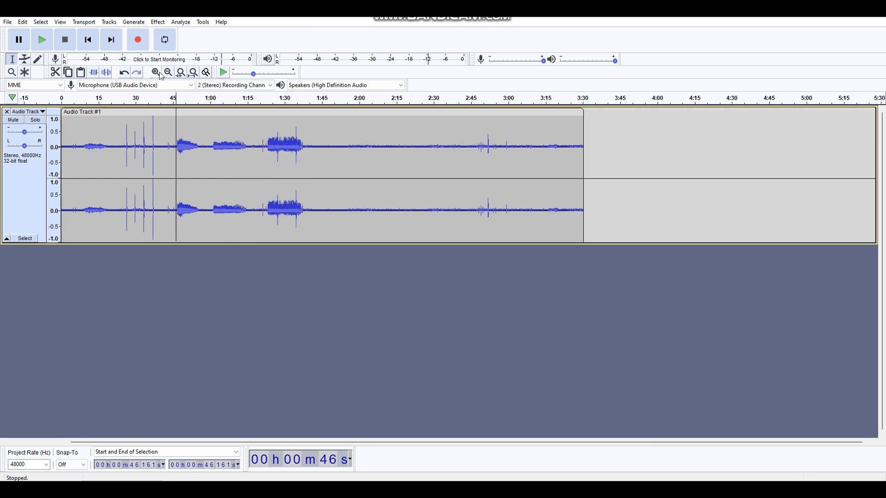
click(221, 154)
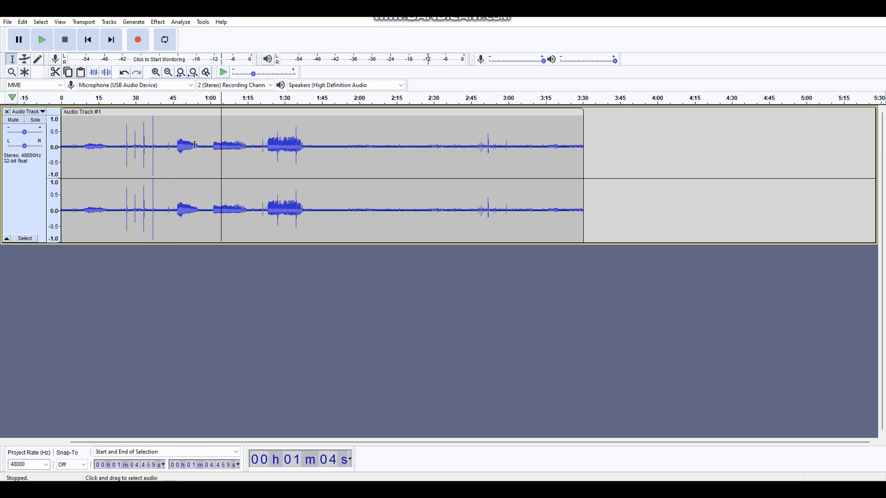
Select the entire audio track
click(158, 23)
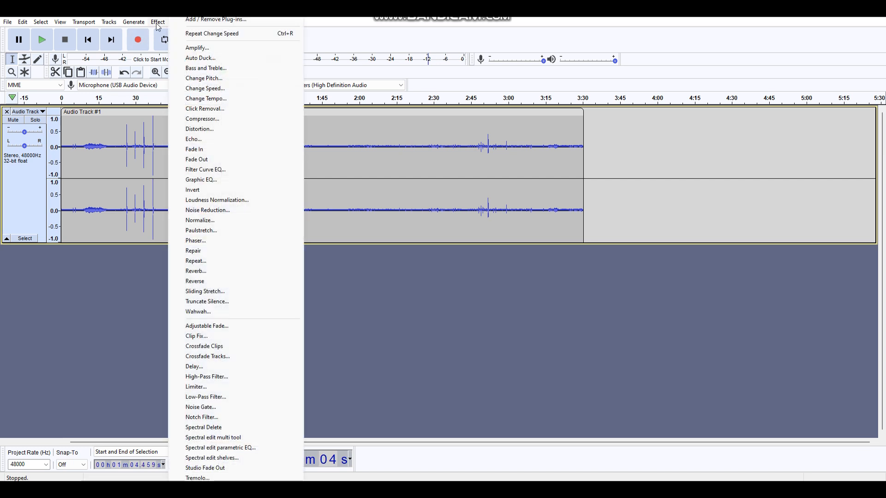
click(155, 149)
click(148, 180)
key(ctrl+a)
click(158, 22)
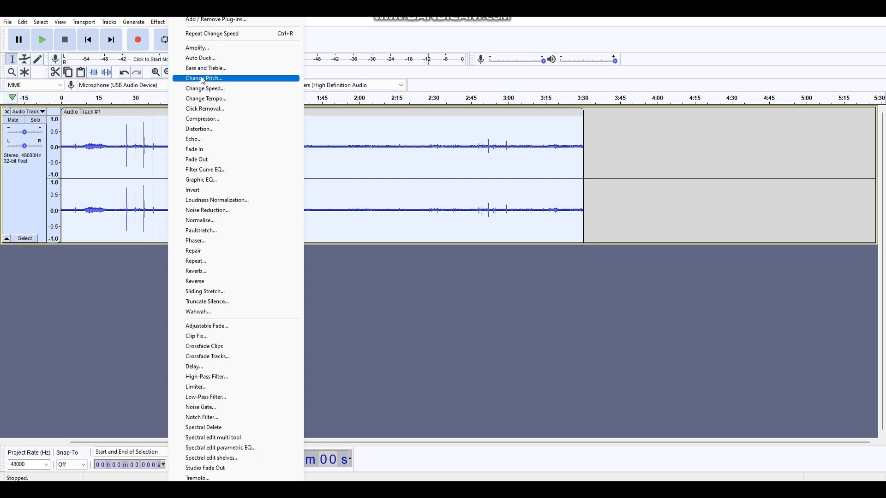
click(209, 78)
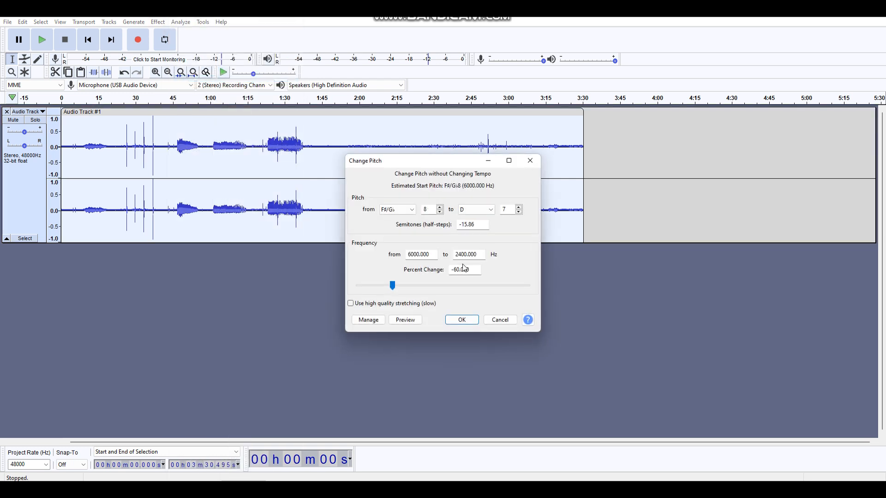
drag(395, 292, 431, 290)
drag(424, 287, 395, 287)
drag(397, 290, 443, 293)
click(496, 319)
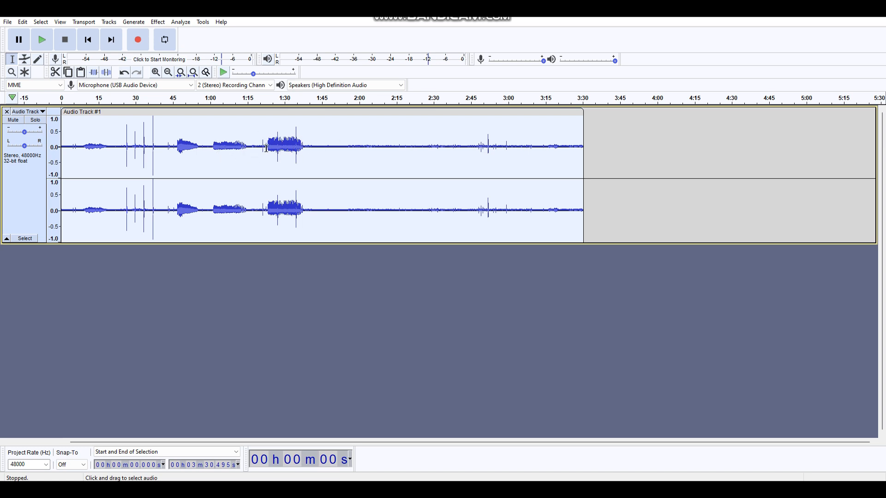
Apply Reverb to the entire track with 100% room size, 100 ms pre-delay, 100% reverberance and 50% damping
click(158, 22)
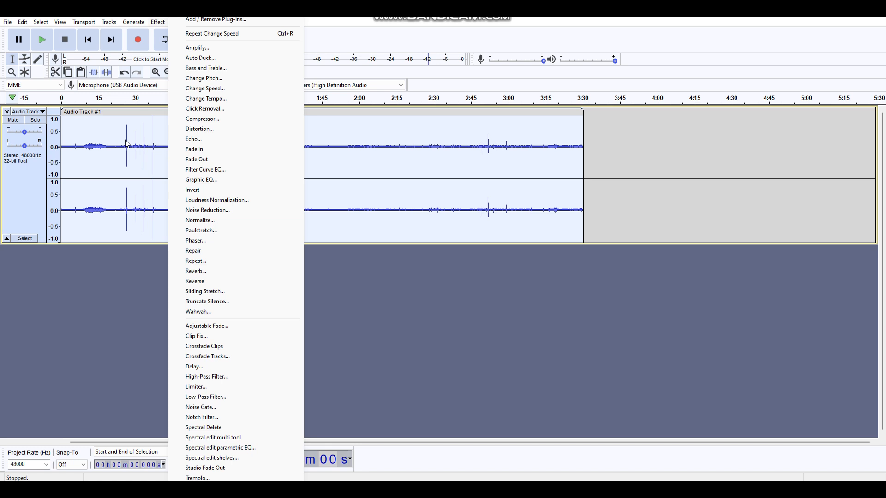
click(213, 272)
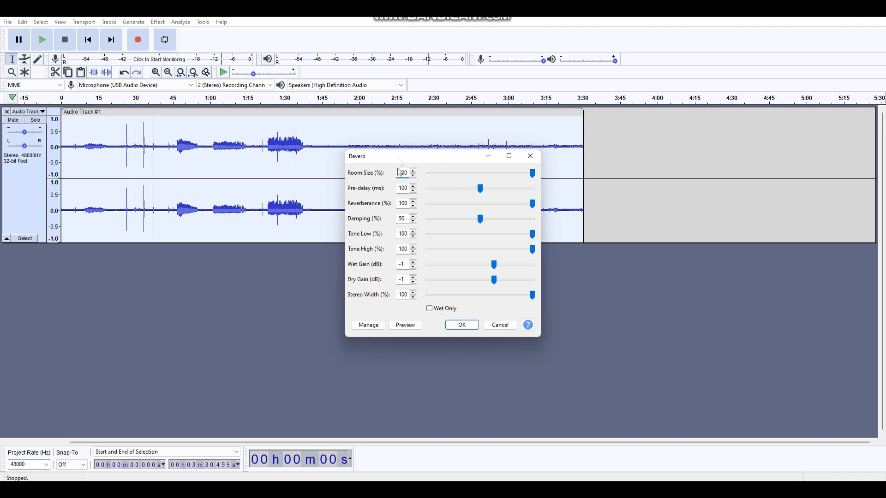
click(467, 324)
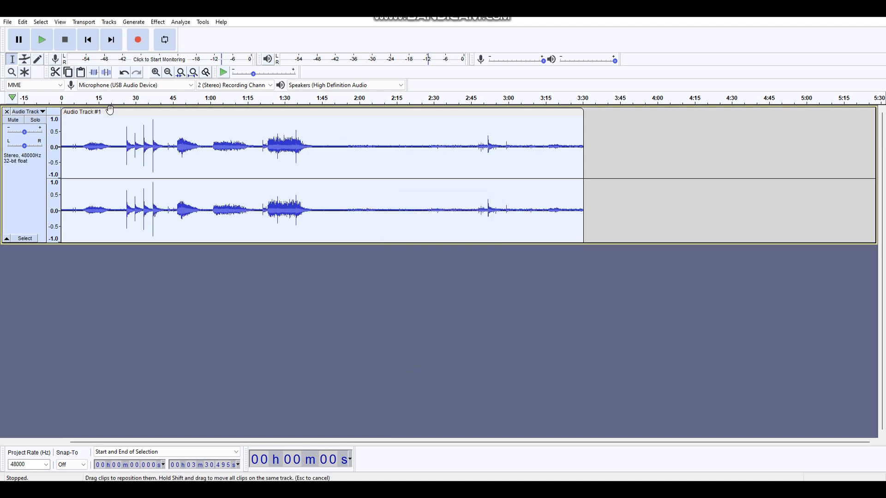
Listen to the reverberated track from about 9 s to about 1 min 29 s
click(83, 150)
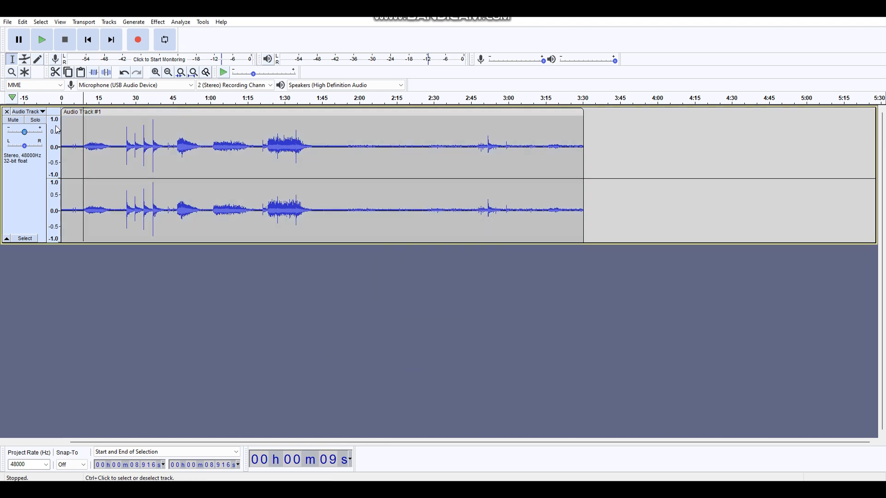
click(40, 46)
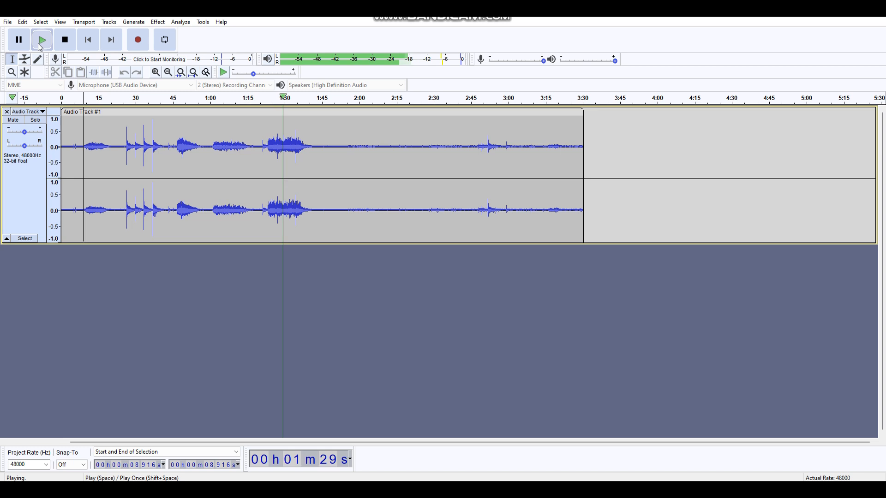
click(67, 41)
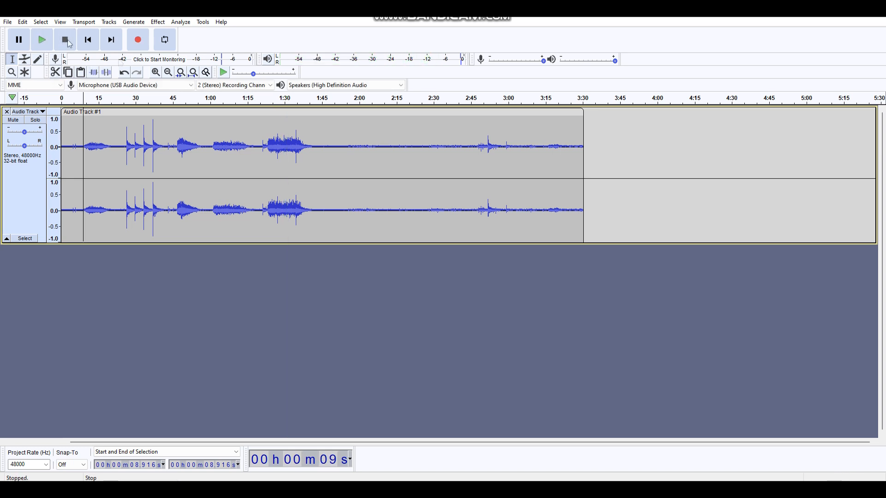
Apply Reverb to the entire track a second time, keeping 100% room size, 100% reverberance and -1 dB wet and dry gain
click(247, 151)
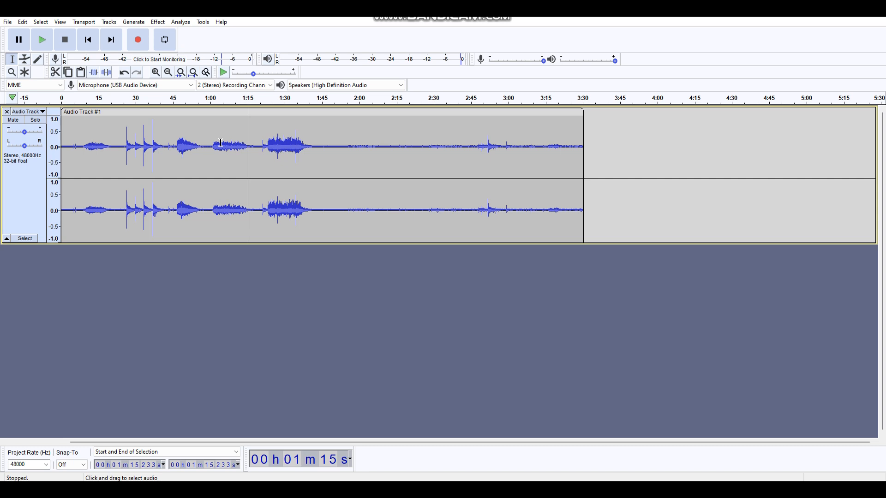
click(183, 143)
key(ctrl+a)
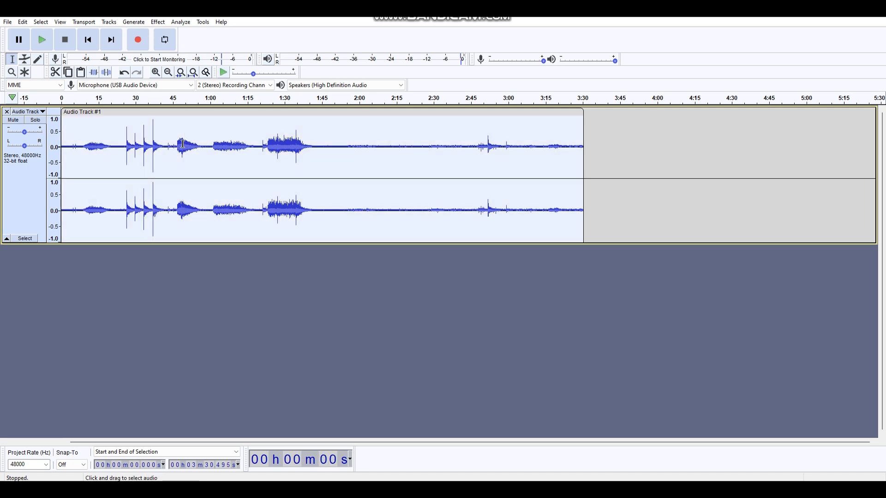
click(163, 24)
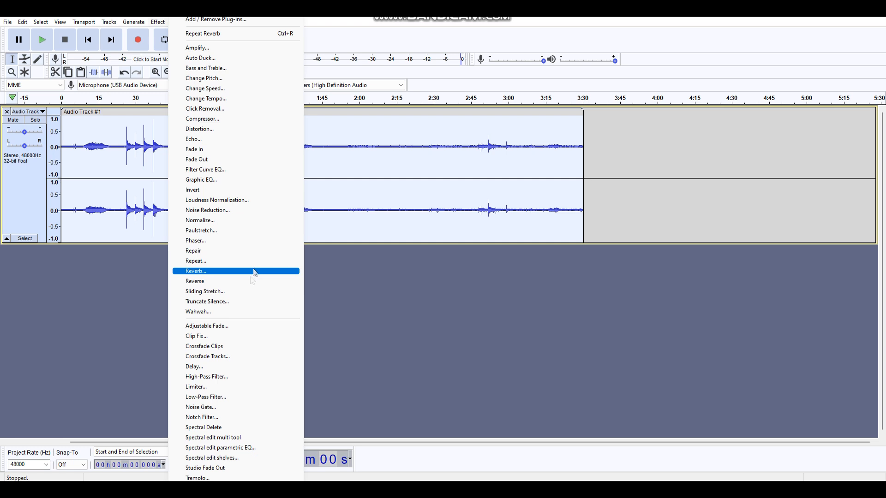
click(232, 272)
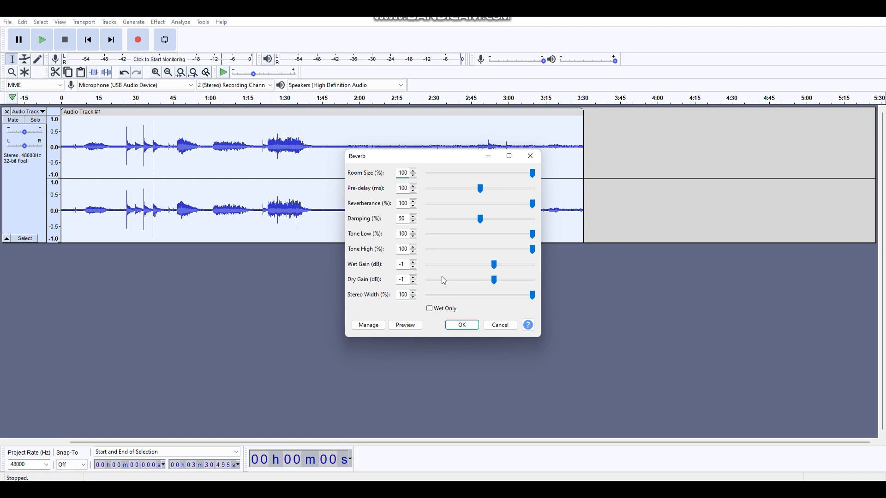
click(462, 325)
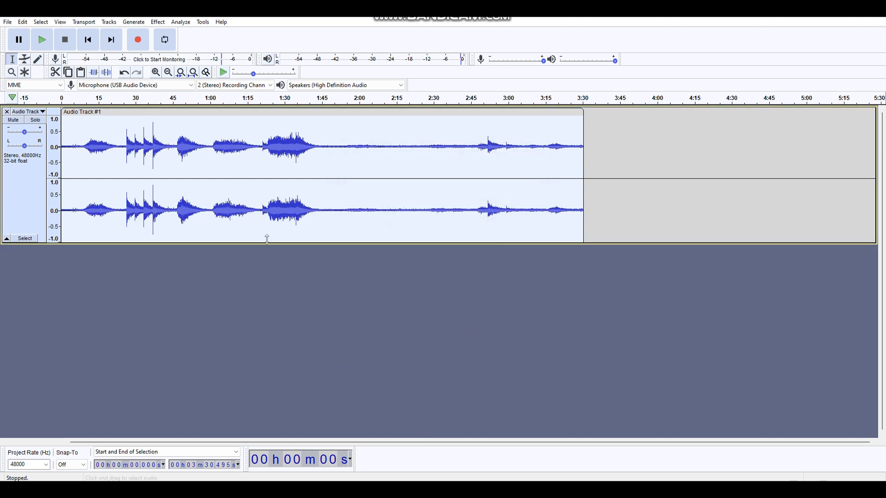
Spot-check the doubled reverb by playing passages from about 9 s and 45 s
click(83, 147)
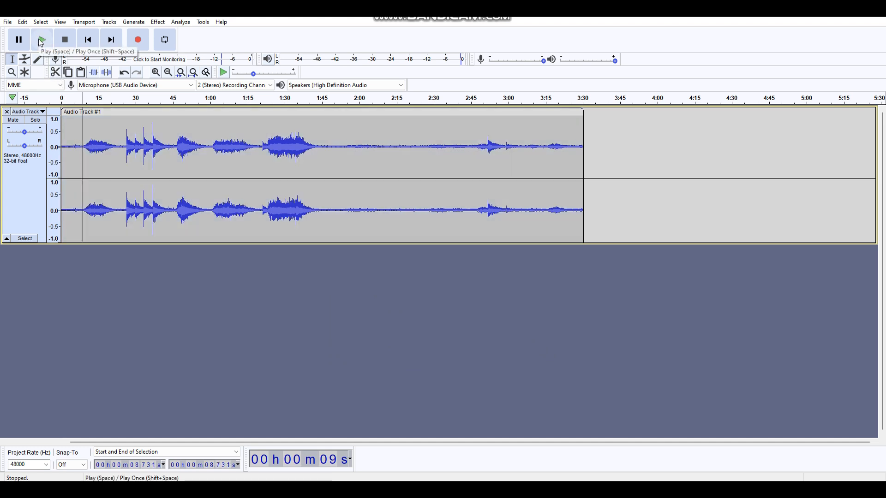
click(41, 41)
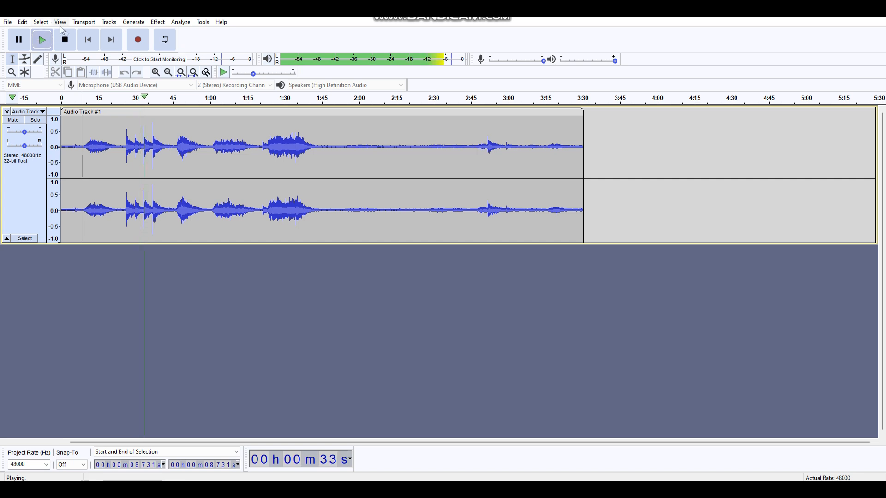
click(67, 41)
click(174, 149)
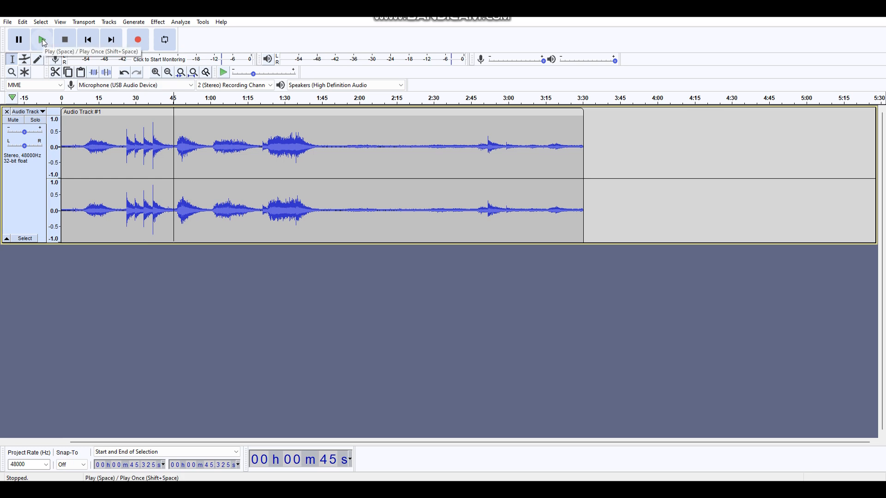
click(43, 41)
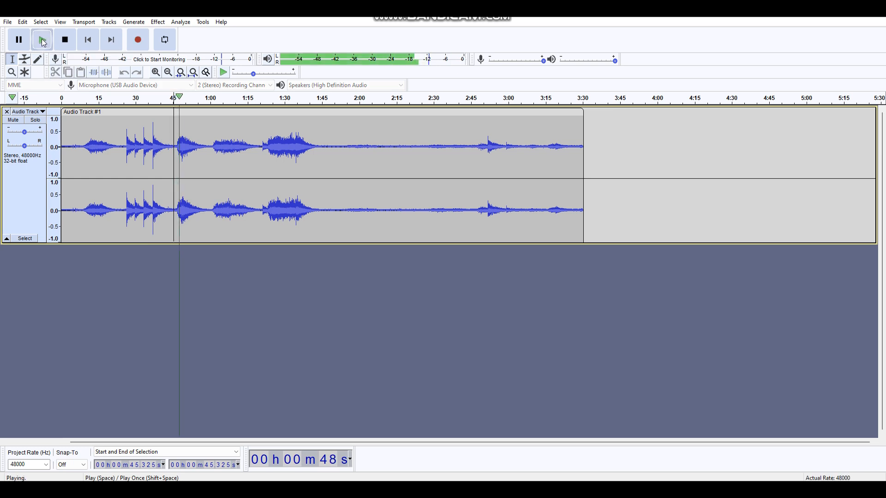
click(65, 41)
Cut the quiet opening of the track, from 0 to about 5.8 s, and paste it at the end of the track
click(479, 153)
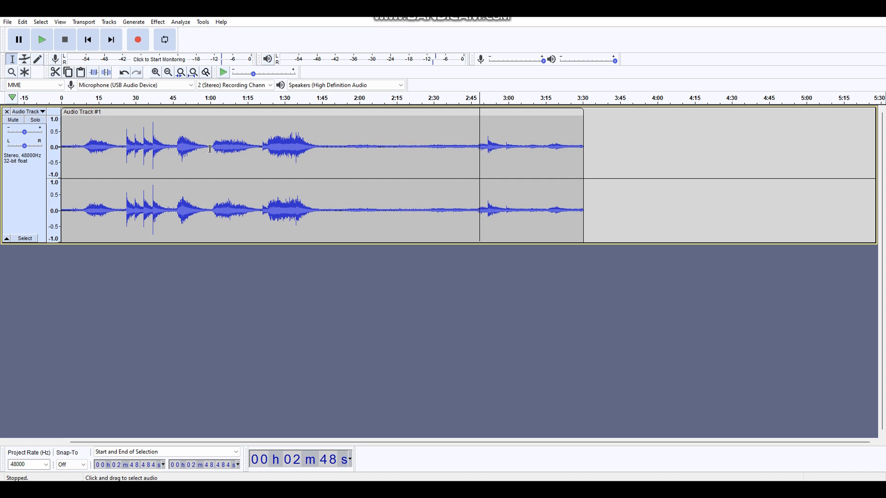
click(81, 149)
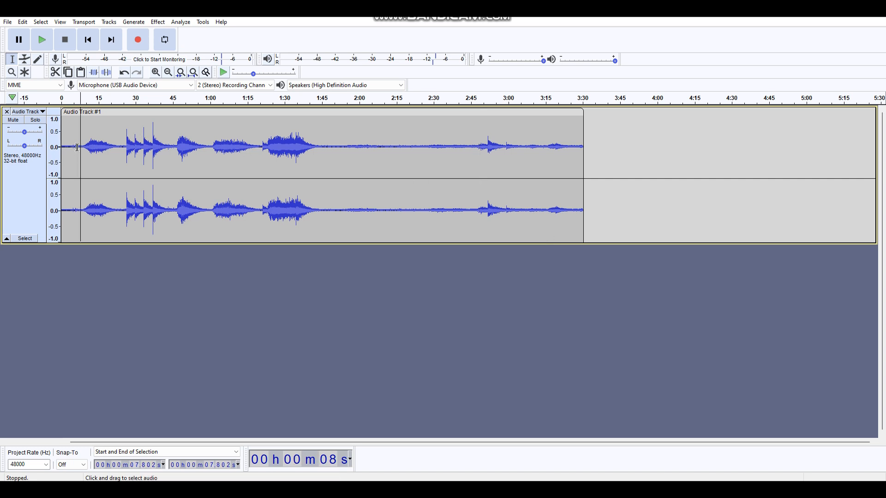
drag(76, 149, 55, 157)
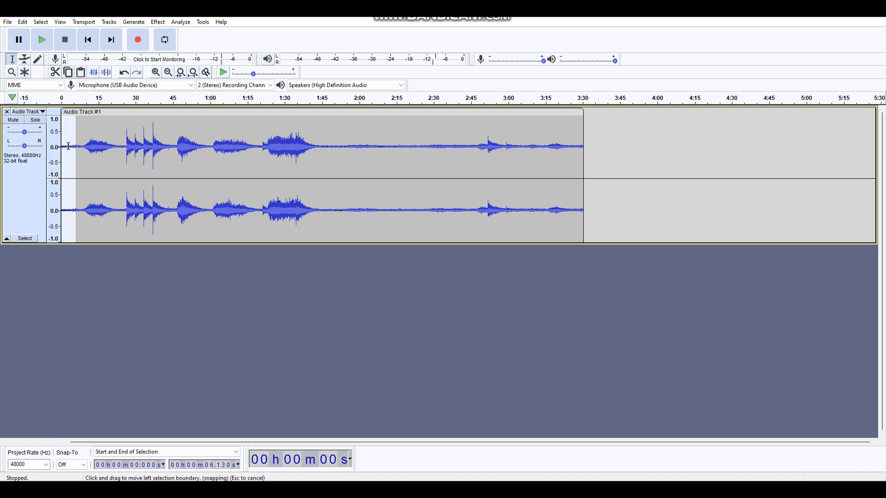
click(85, 153)
click(75, 150)
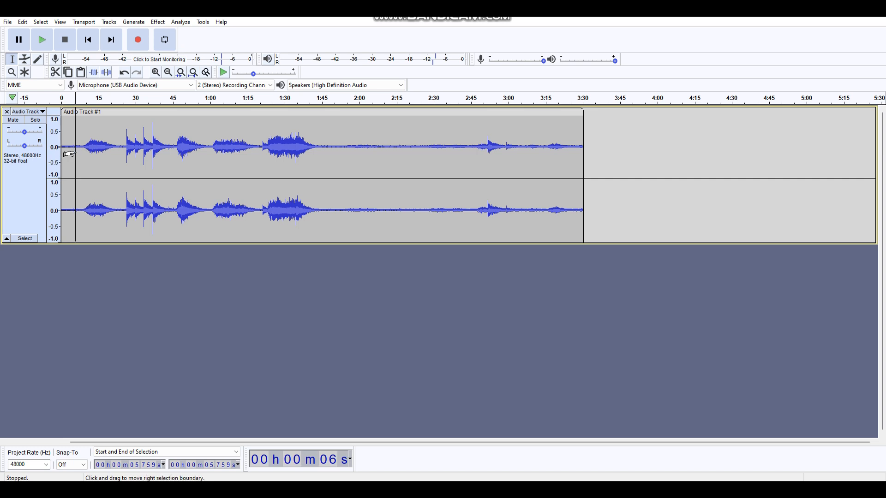
drag(69, 154, 61, 154)
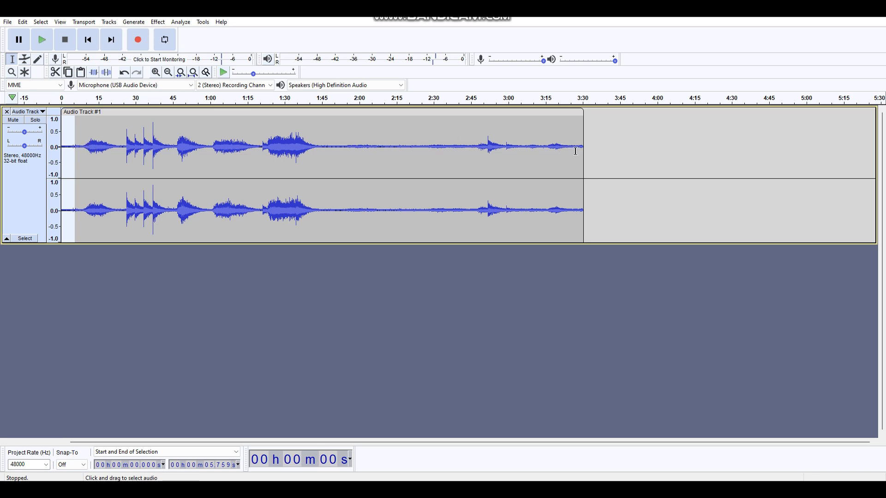
key(Delete)
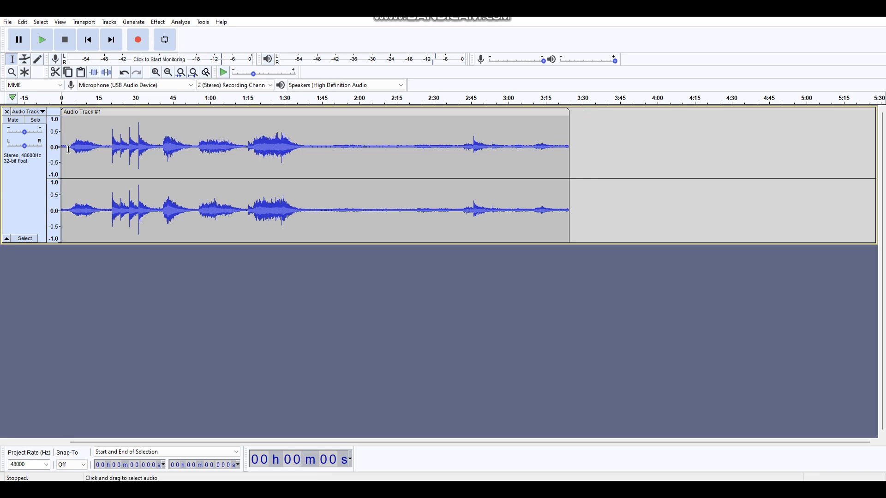
click(571, 162)
key(ctrl+v)
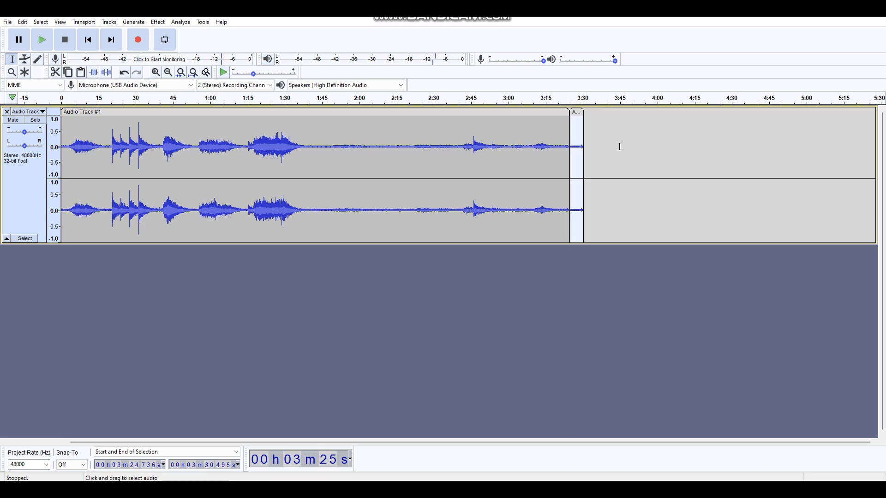
Crossfade the two clips across their join near the track's end, from about 3 min 20.6 s to 3 min 27.5 s
click(581, 158)
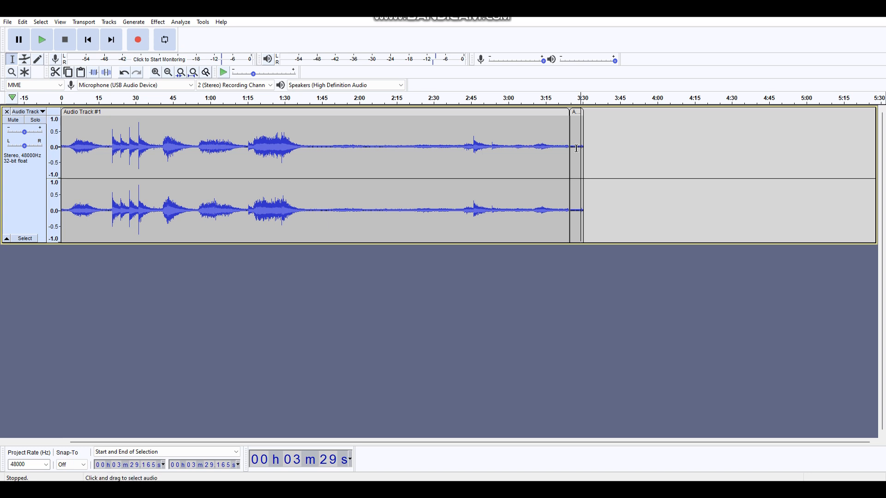
click(576, 148)
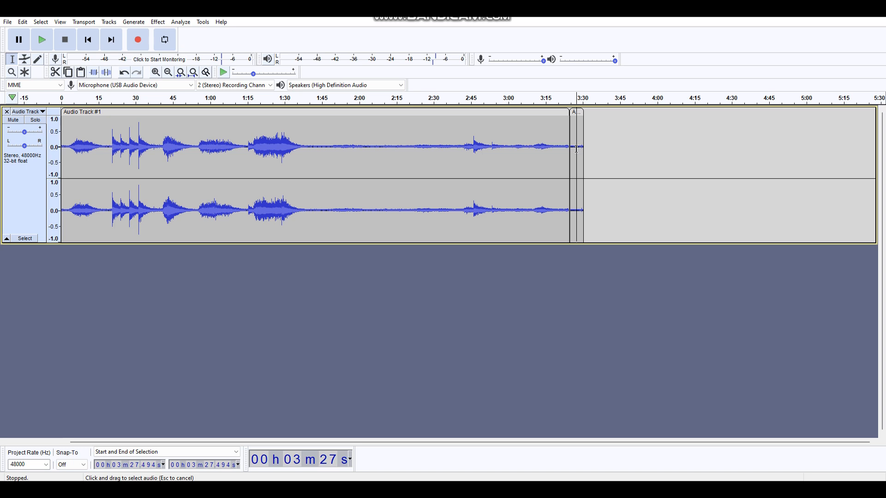
drag(577, 148, 559, 159)
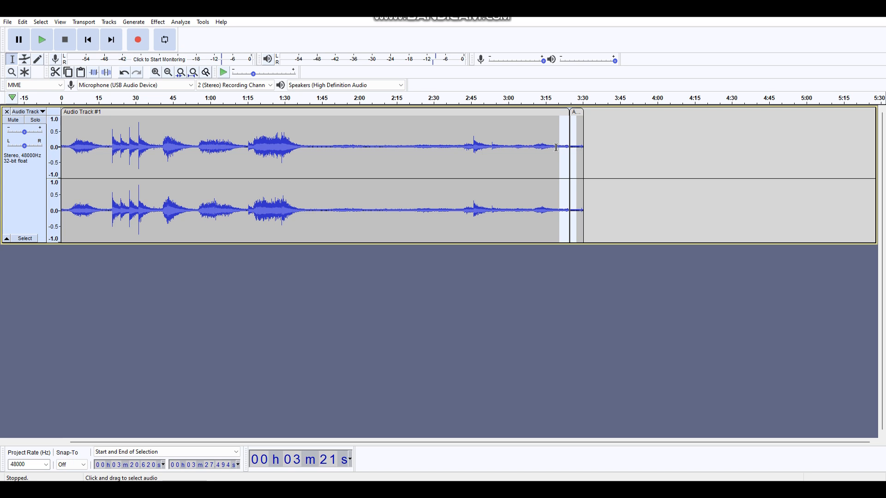
click(158, 22)
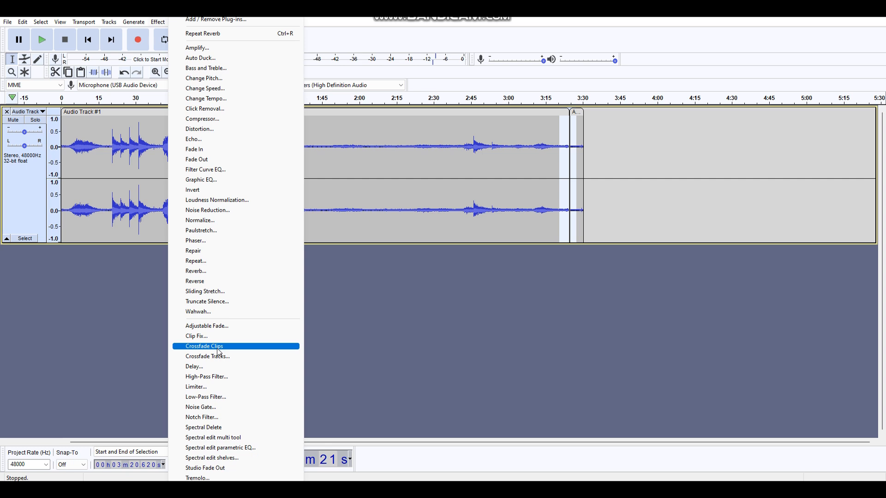
click(218, 349)
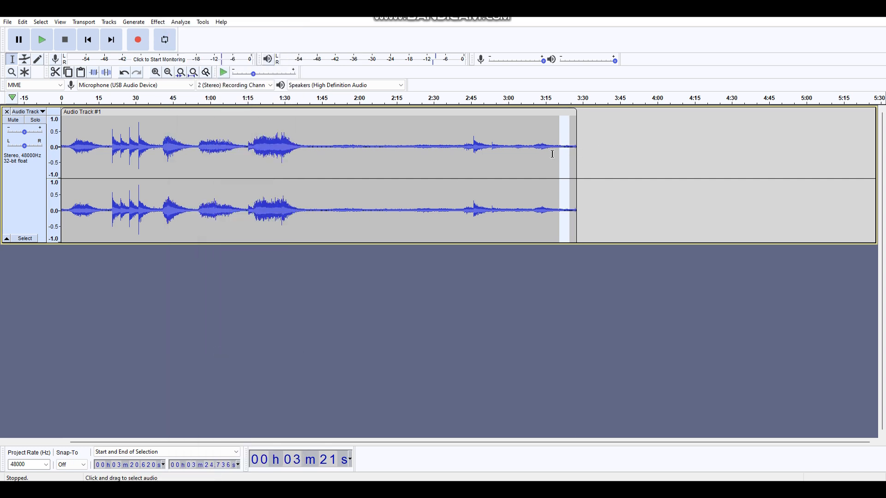
click(553, 153)
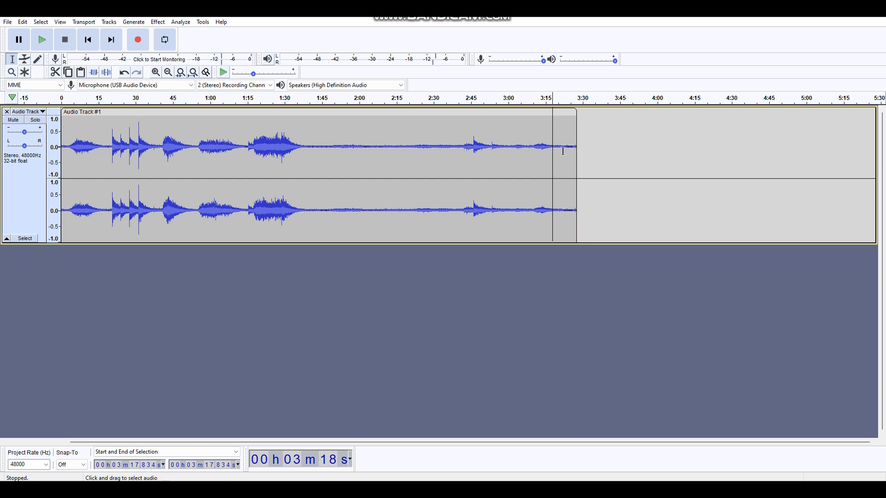
Return the cursor to the start of the track and start exporting the project as MP3
click(62, 146)
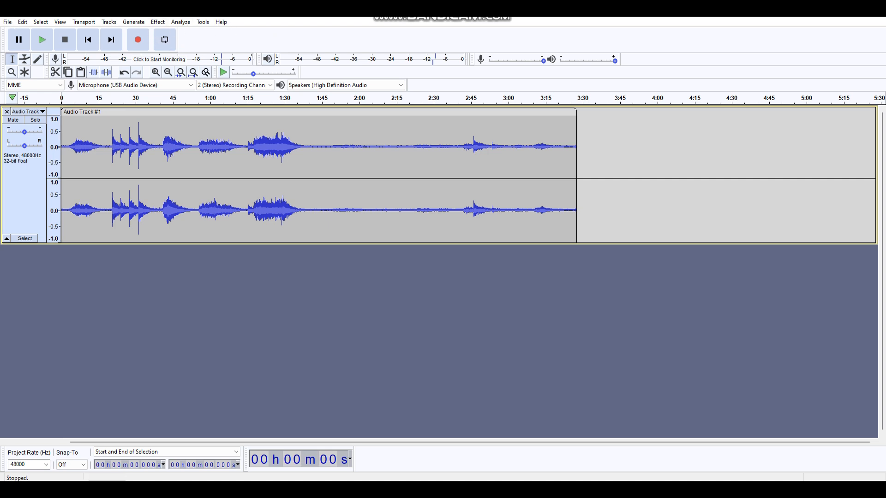
click(8, 22)
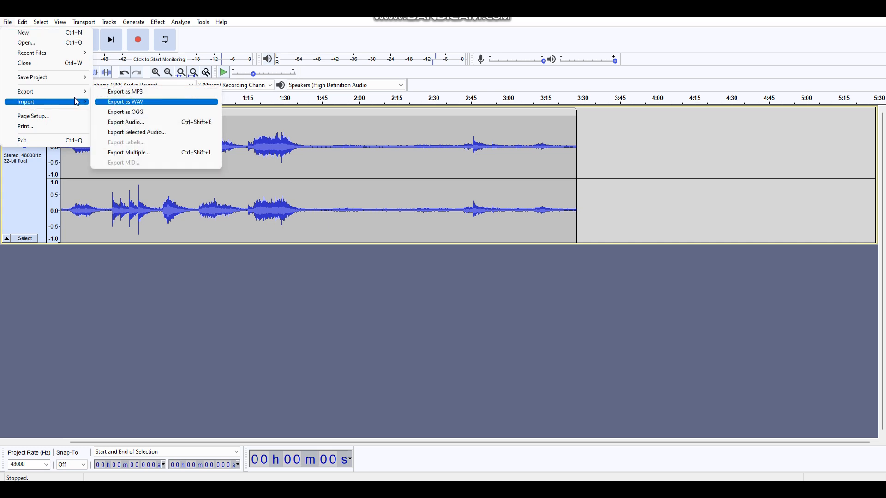
mouse_move(81, 98)
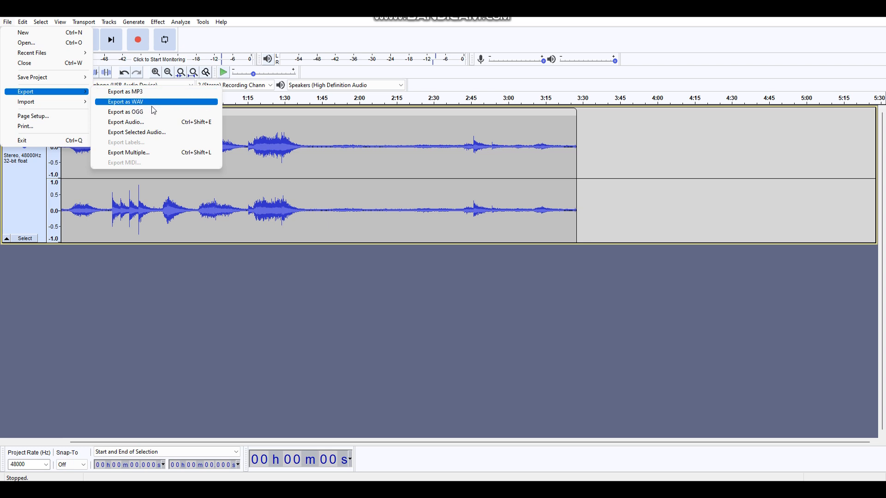
click(160, 93)
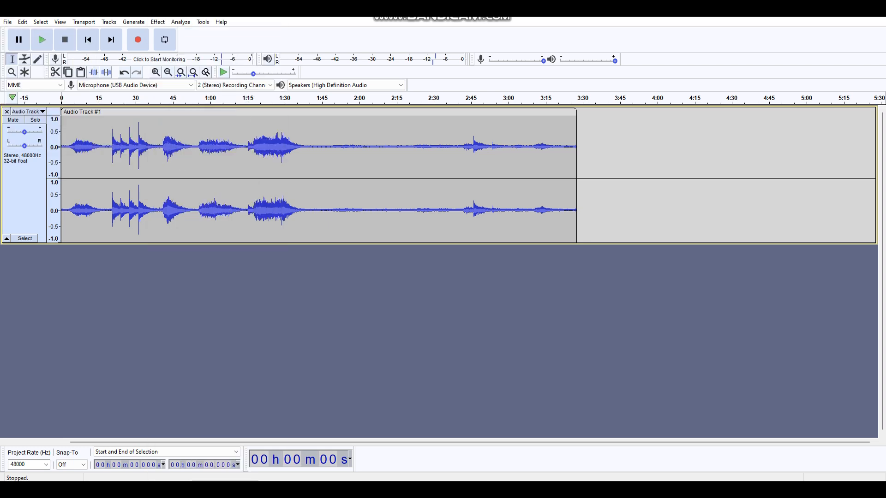